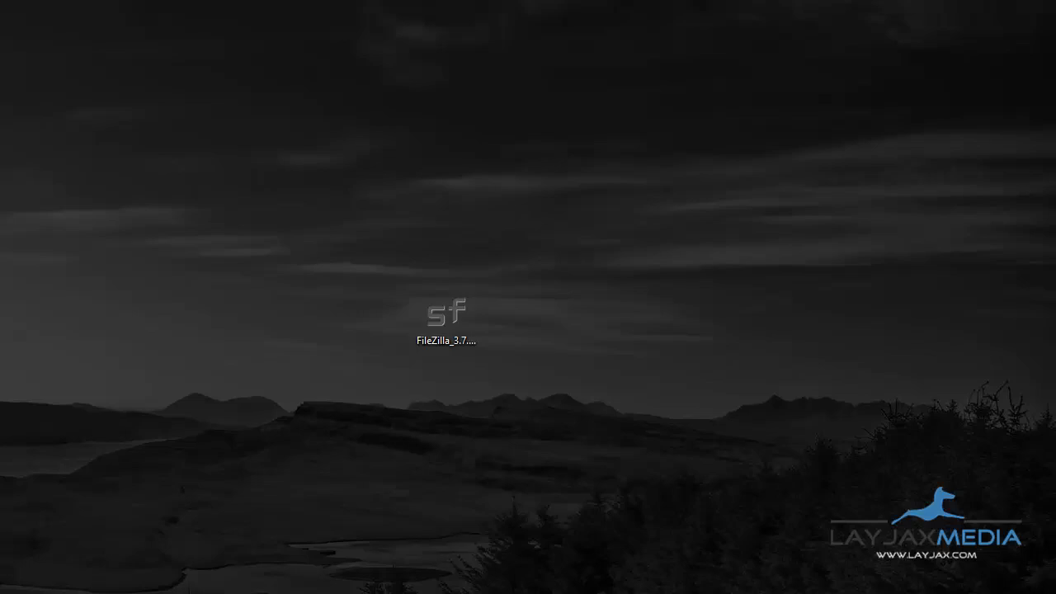
# - Launch the FileZilla setup file from the desktop and continue past the SourceForge download manager's welcome page
pyautogui.moveTo(446, 314); pyautogui.dragTo(508, 313)
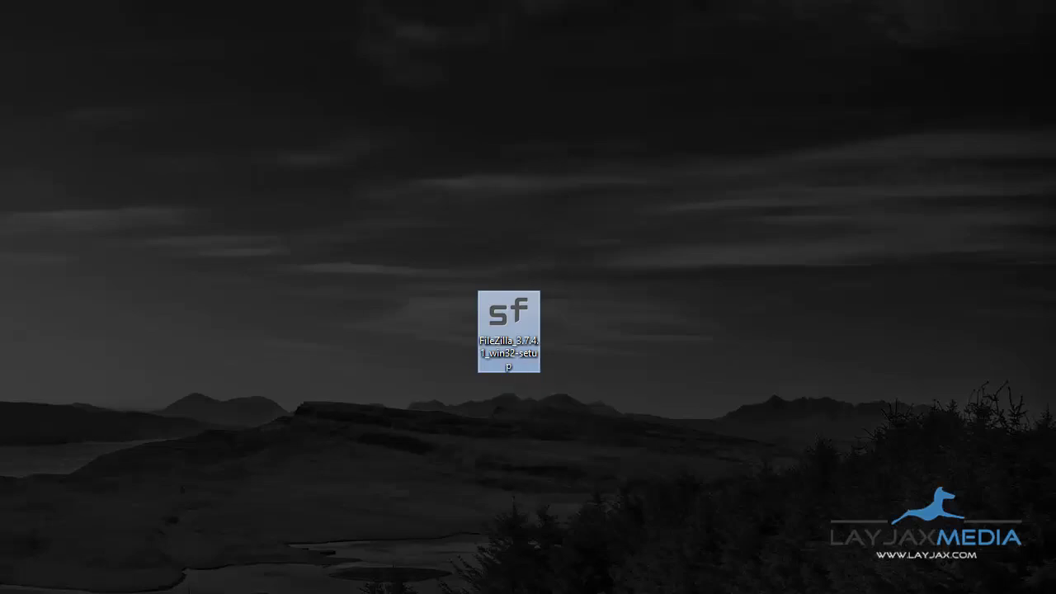
pyautogui.press('Return')
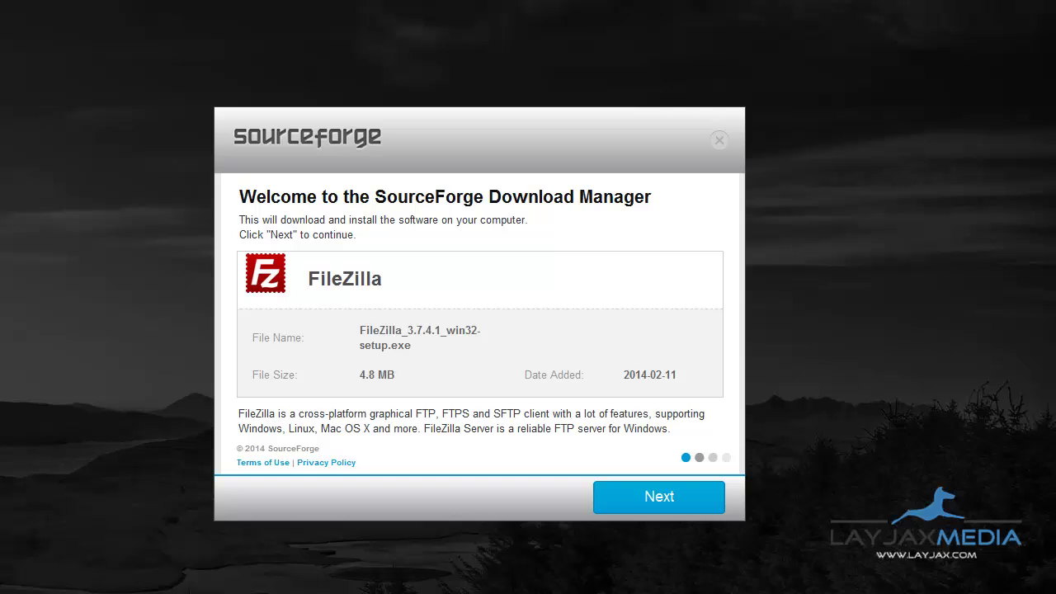
pyautogui.press('Return')
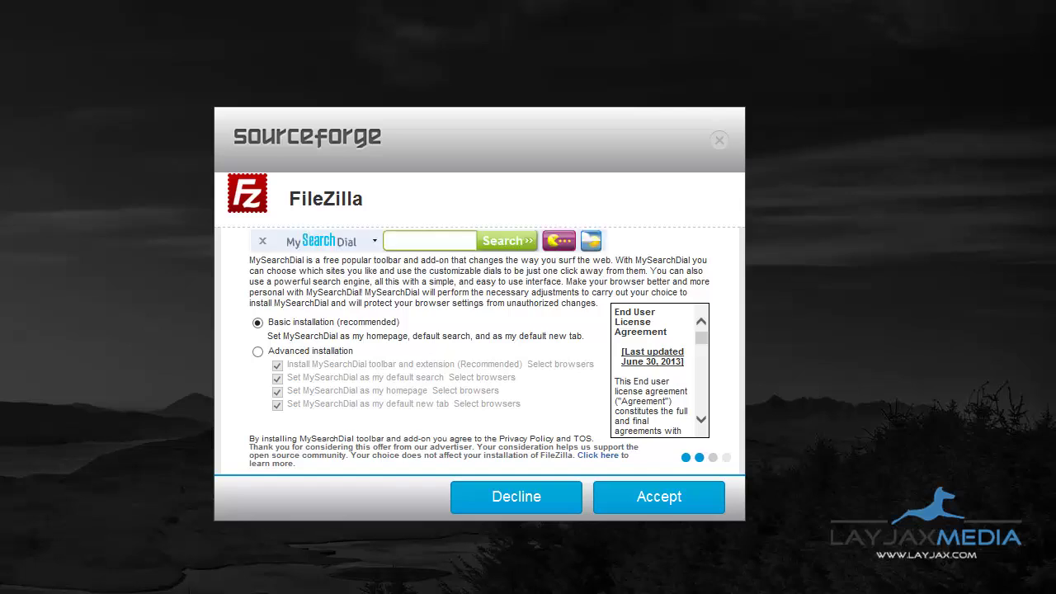
# - Try the Advanced installation choices with the MySearchDial options cleared, and return the offer to Basic installation
pyautogui.press('Tab')
pyautogui.click(258, 351)
pyautogui.click(277, 304)
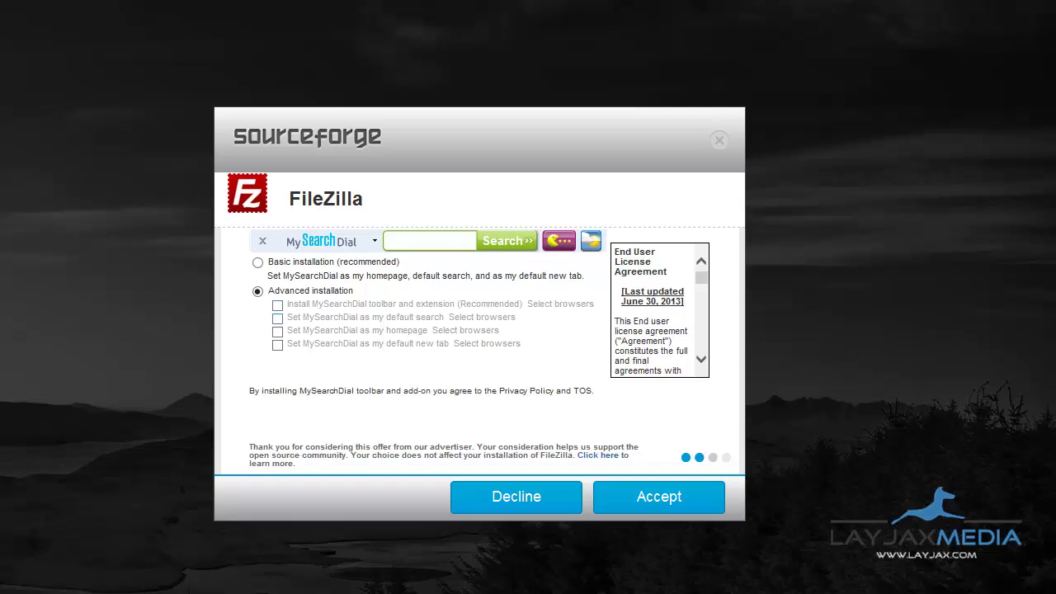
pyautogui.click(258, 262)
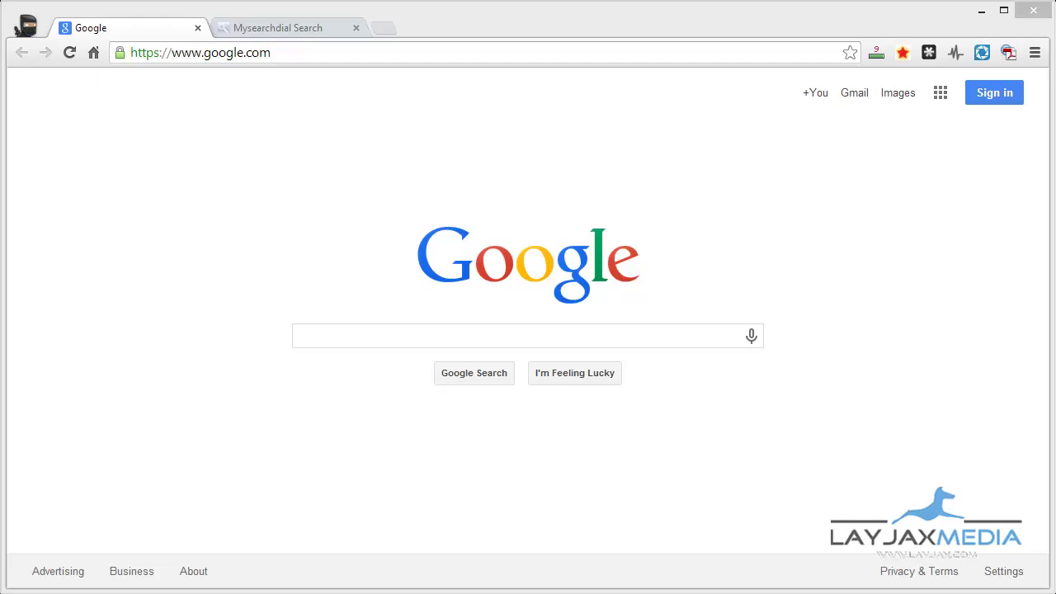
# - Examine the Google and Mysearchdial pages in Chrome and the start page in Internet Explorer, minimizing each browser
pyautogui.hotkey('ctrl', 'Tab')
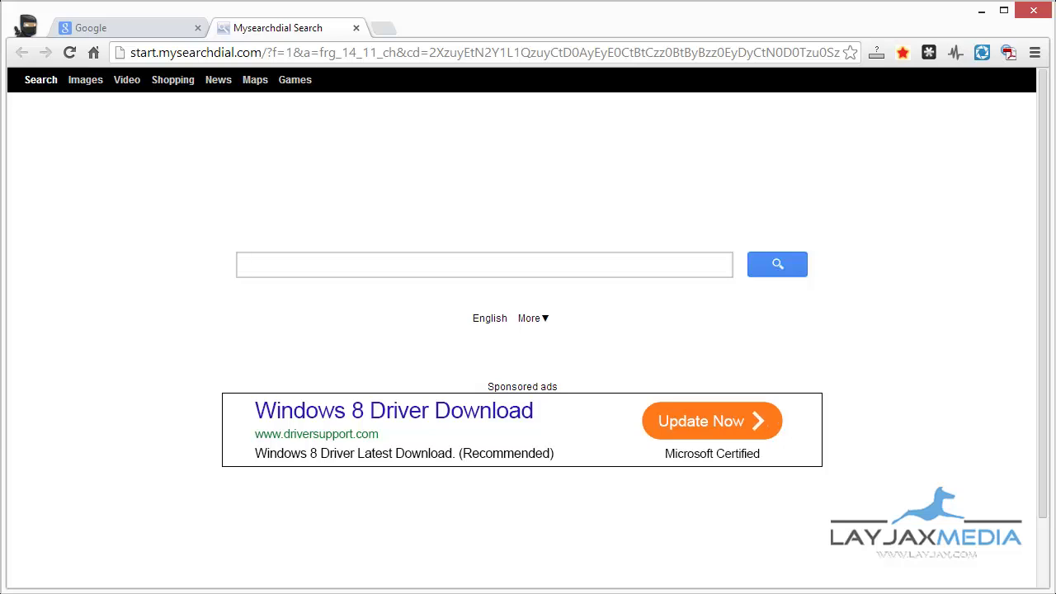
pyautogui.hotkey('ctrl', 'Tab')
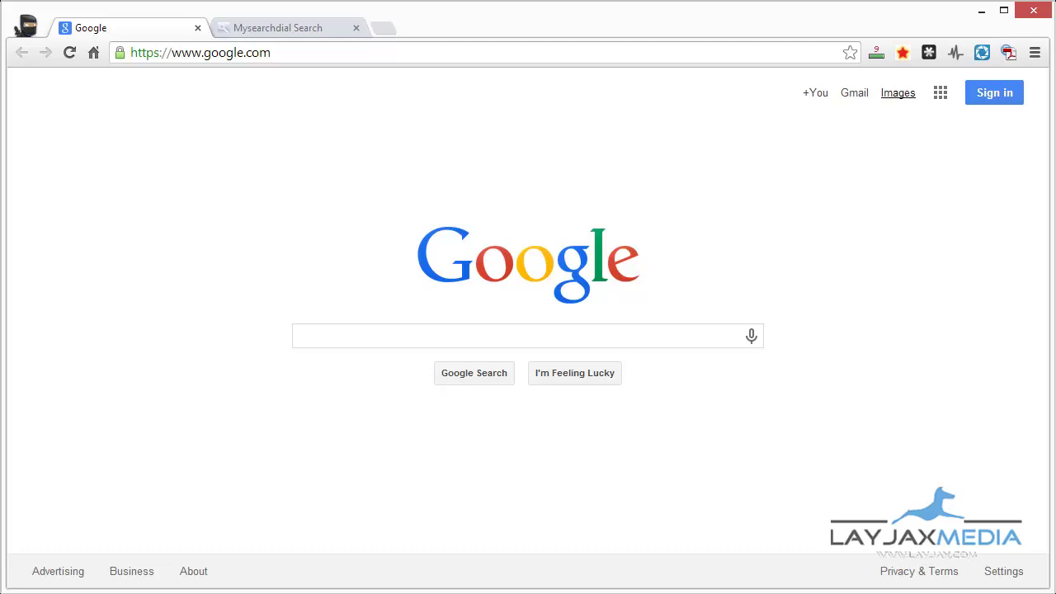
pyautogui.click(981, 10)
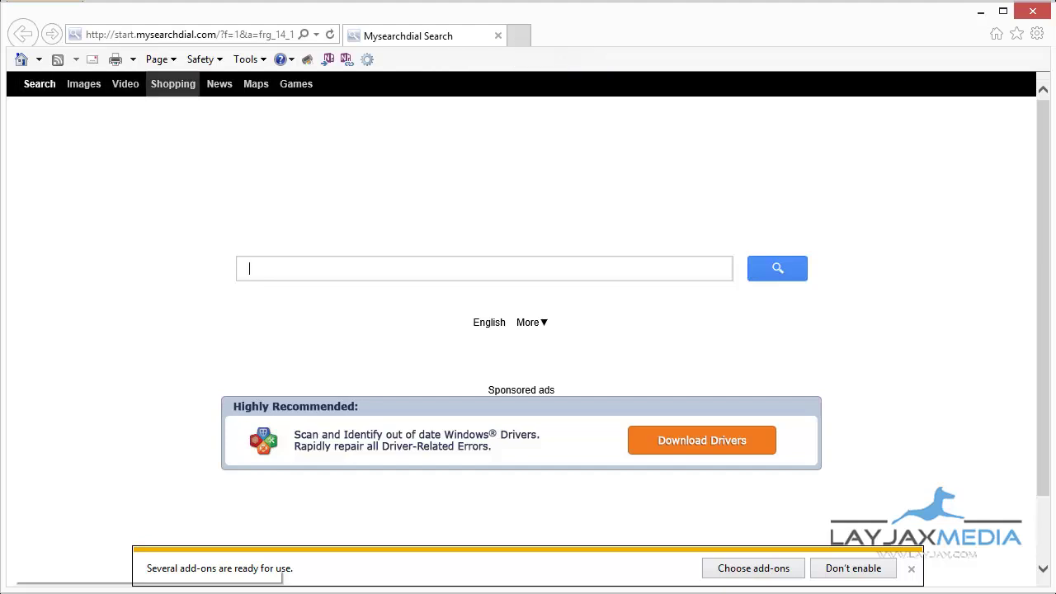
pyautogui.click(980, 11)
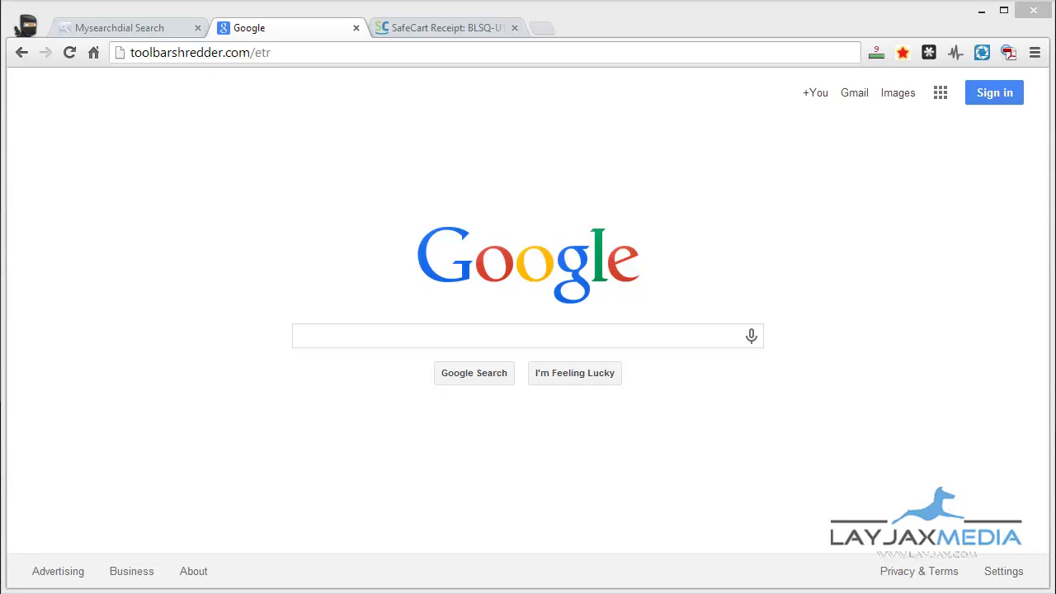
# - Try to download Easy Toolbar Remover from toolbarshredder.com/etr, picking the existing EasyToolbarRemover file in the Downloads folder
pyautogui.click(200, 52)
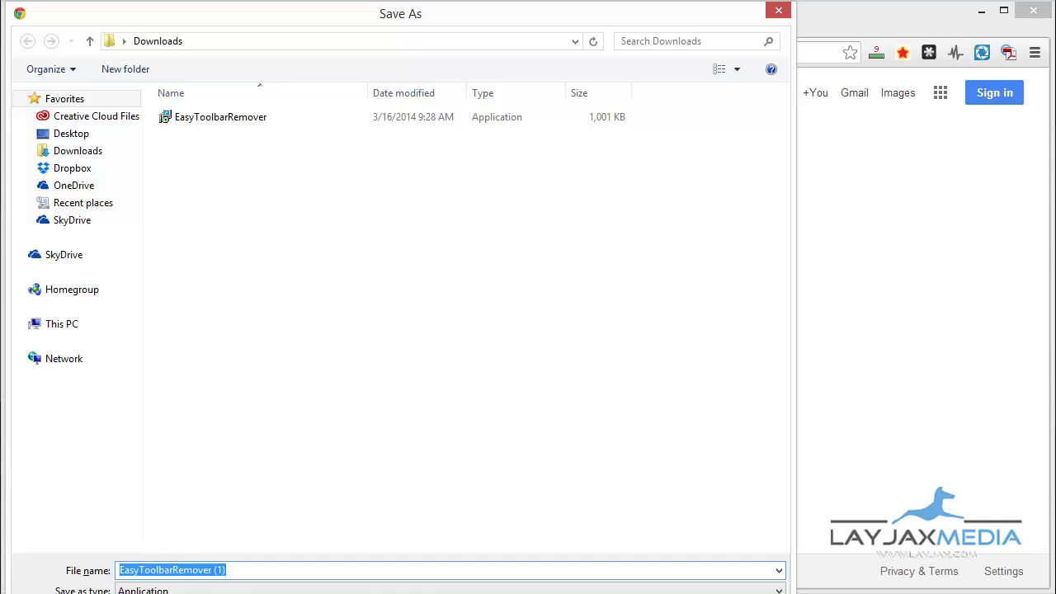
pyautogui.click(220, 116)
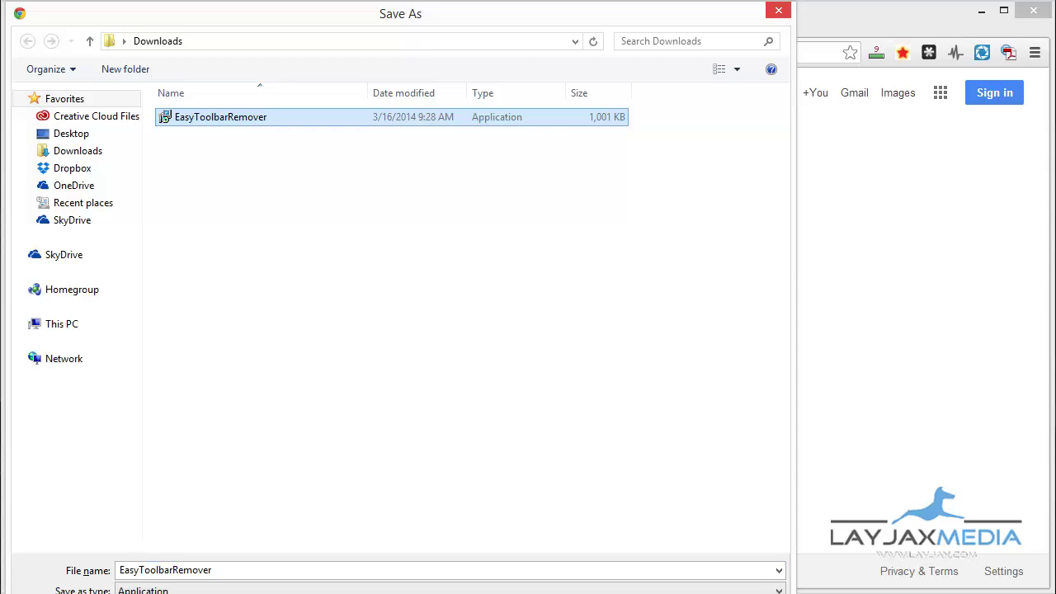
pyautogui.press('Escape')
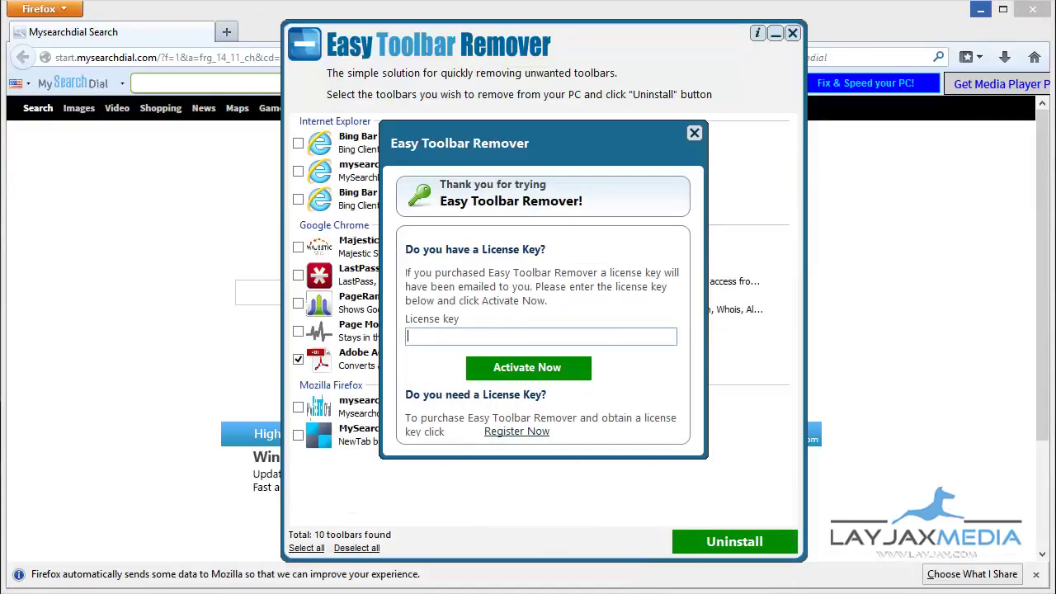
# - Mark only both Bing Bar entries, mysearchdial Toolbar, mysearchdial.com and MySearchDial NewTab for removal, deselect Adobe Acrobat - Create PDF, and dismiss the registration prompts
pyautogui.click(694, 133)
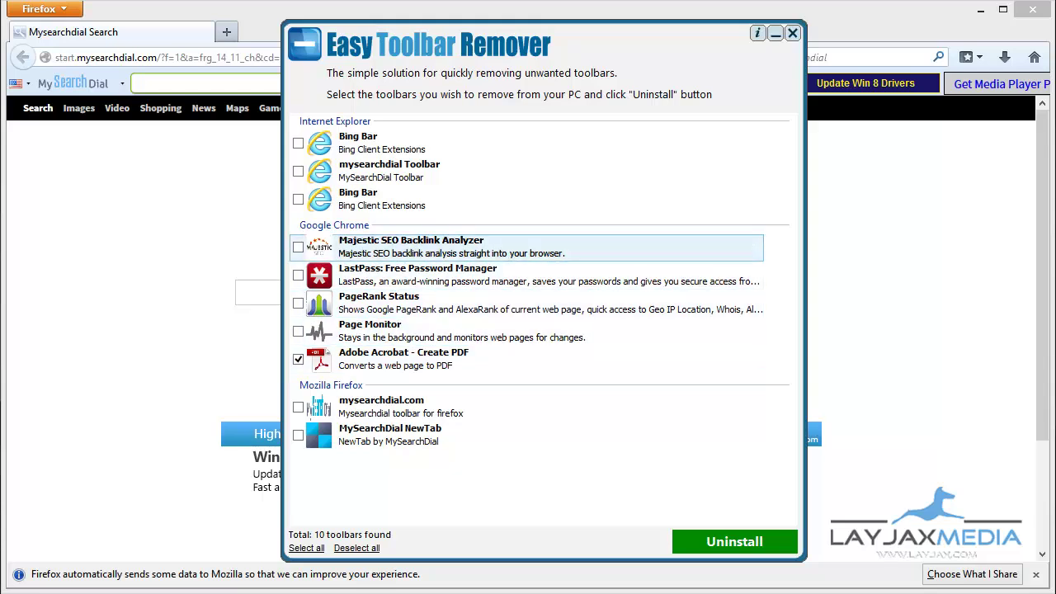
pyautogui.click(297, 359)
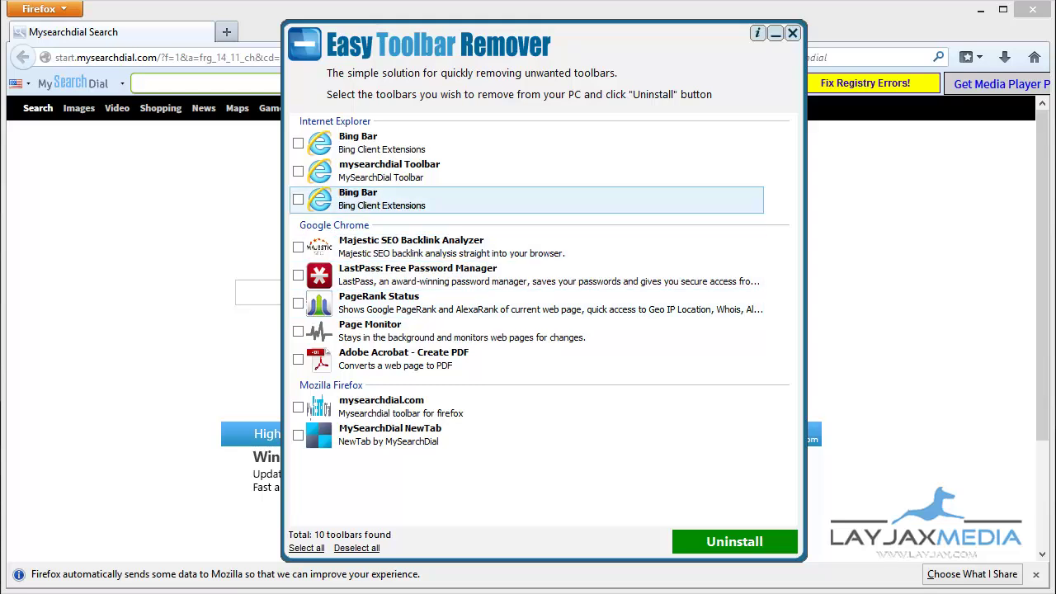
pyautogui.click(298, 143)
pyautogui.click(298, 171)
pyautogui.click(298, 199)
pyautogui.click(298, 407)
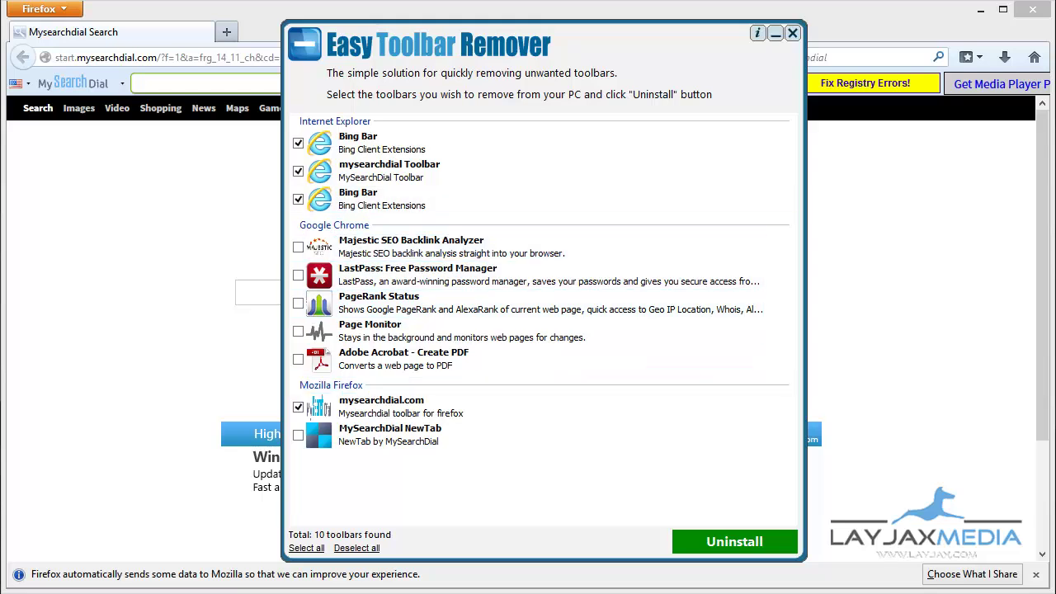
pyautogui.click(298, 435)
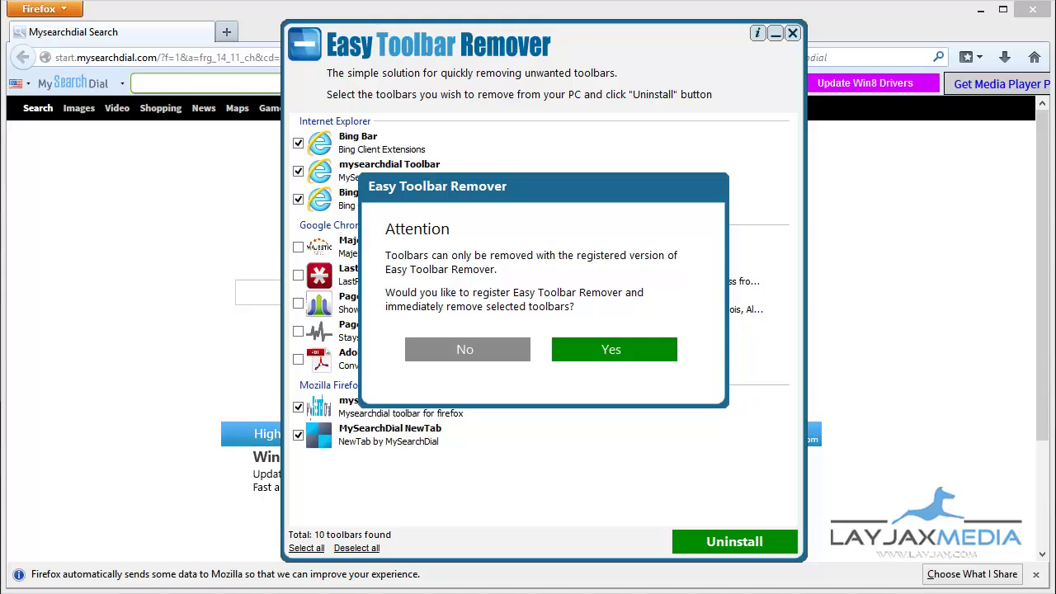
pyautogui.press('Escape')
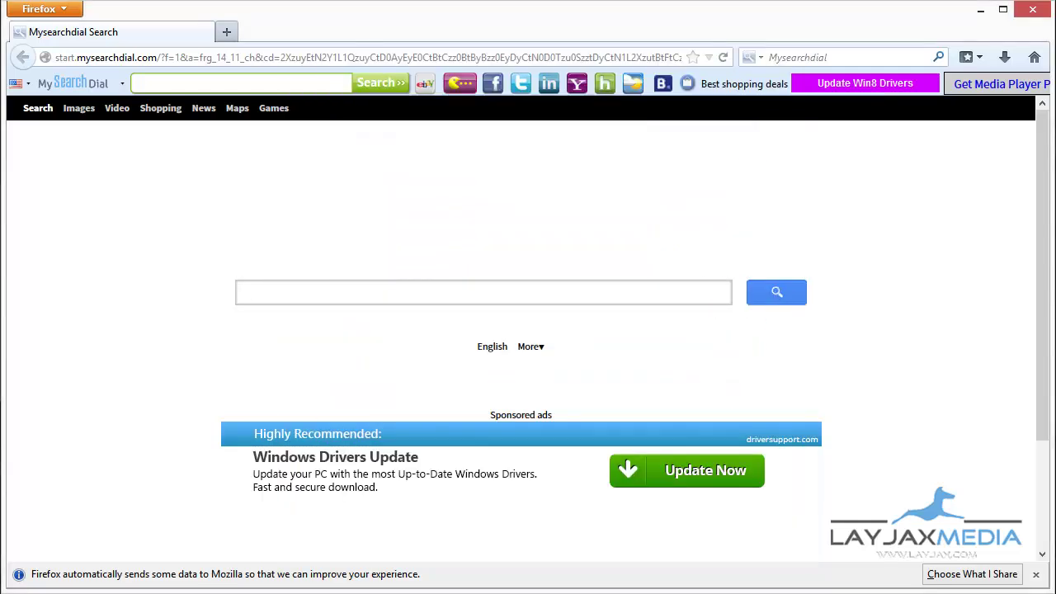
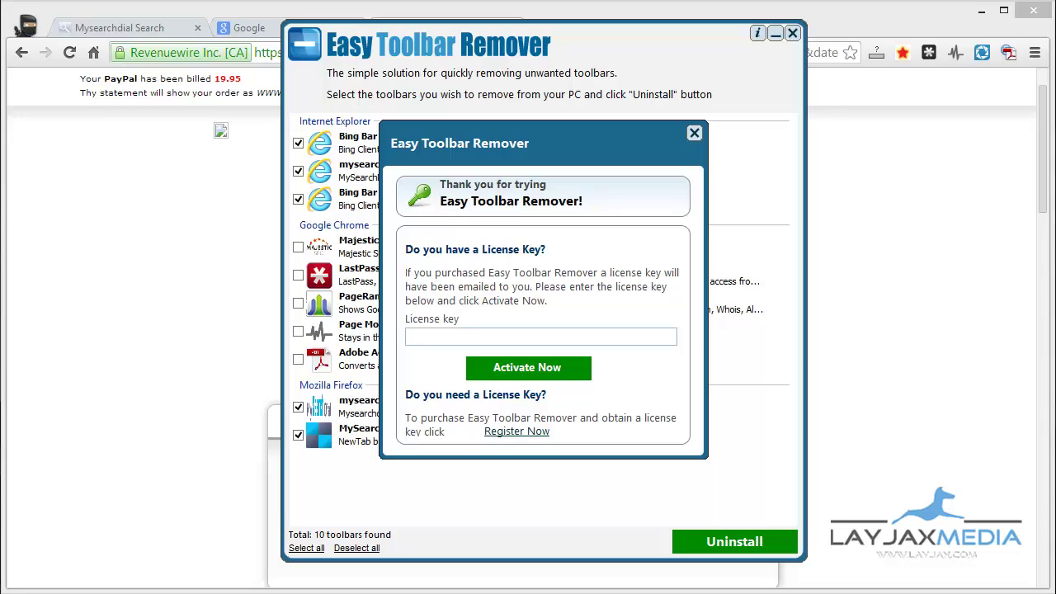
# - Activate Easy Toolbar Remover by pasting the purchased license key, and acknowledge the registration
pyautogui.click(495, 336)
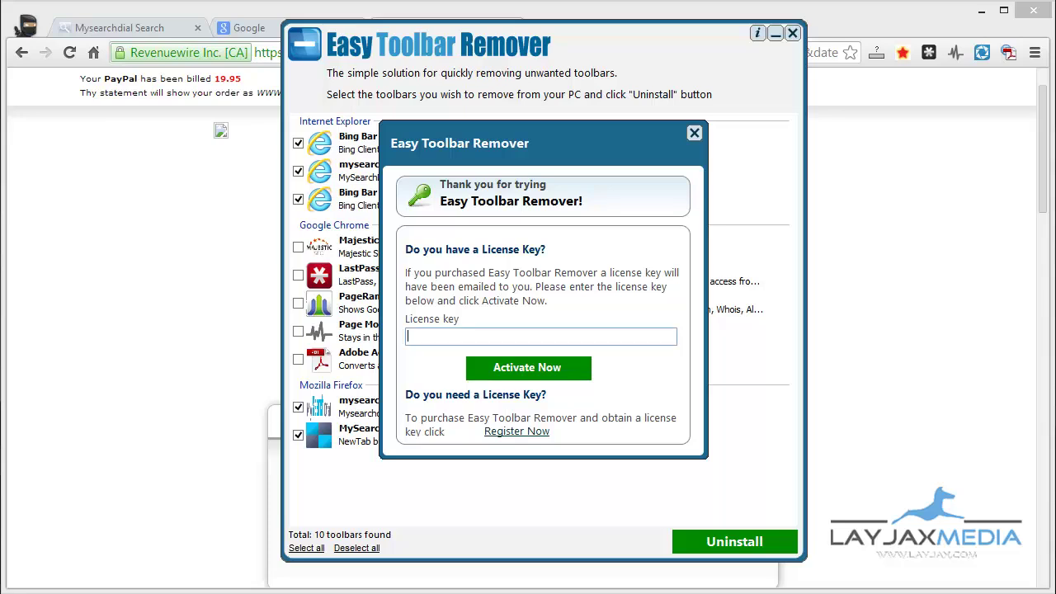
pyautogui.hotkey('ctrl', 'v')
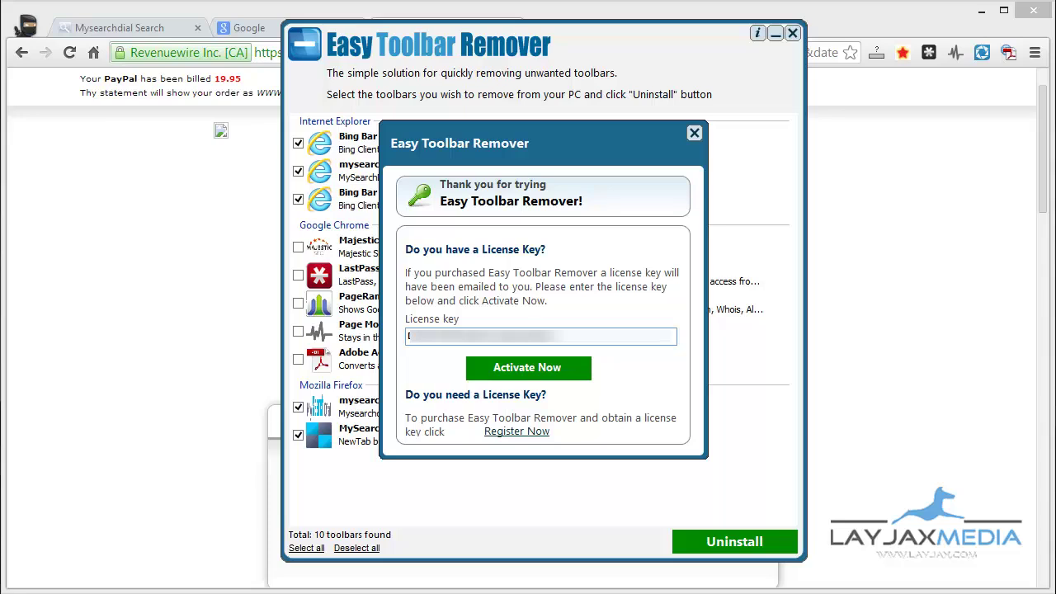
pyautogui.press('Return')
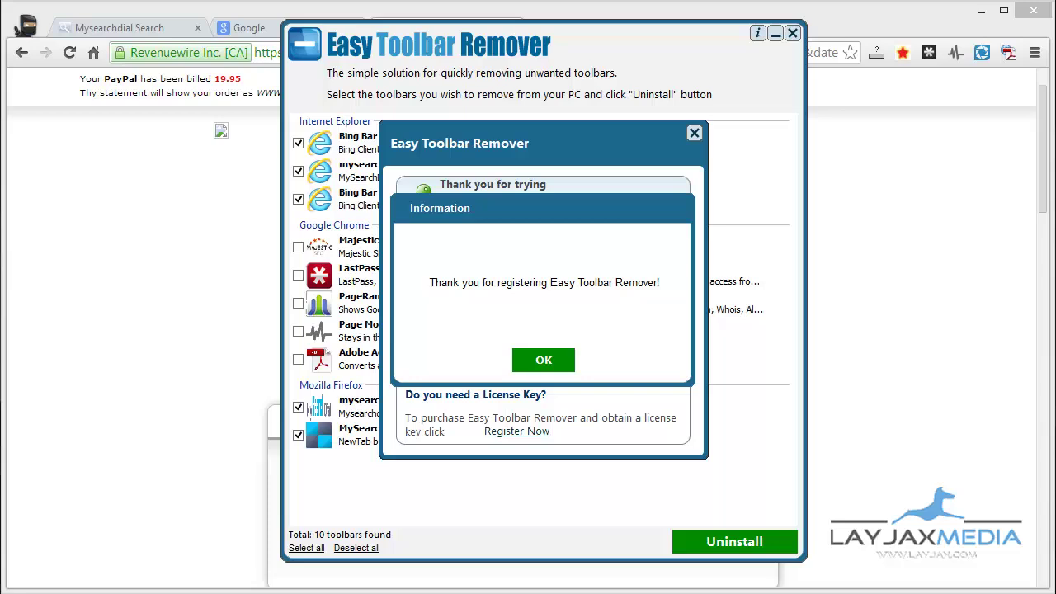
pyautogui.press('Return')
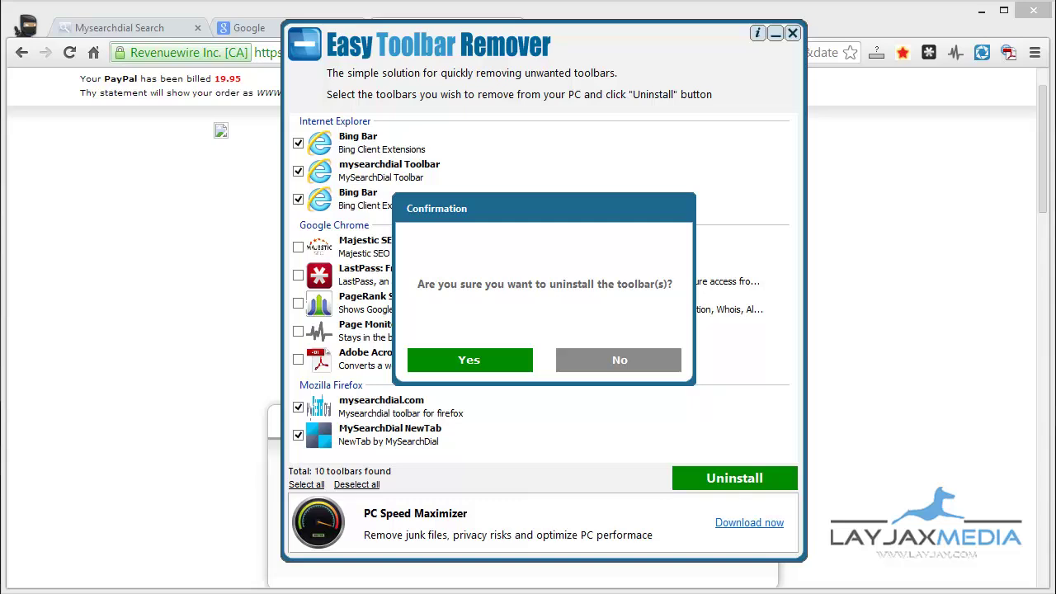
# - Confirm the uninstall of the selected toolbars and close Firefox so the removal can proceed
pyautogui.press('Return')
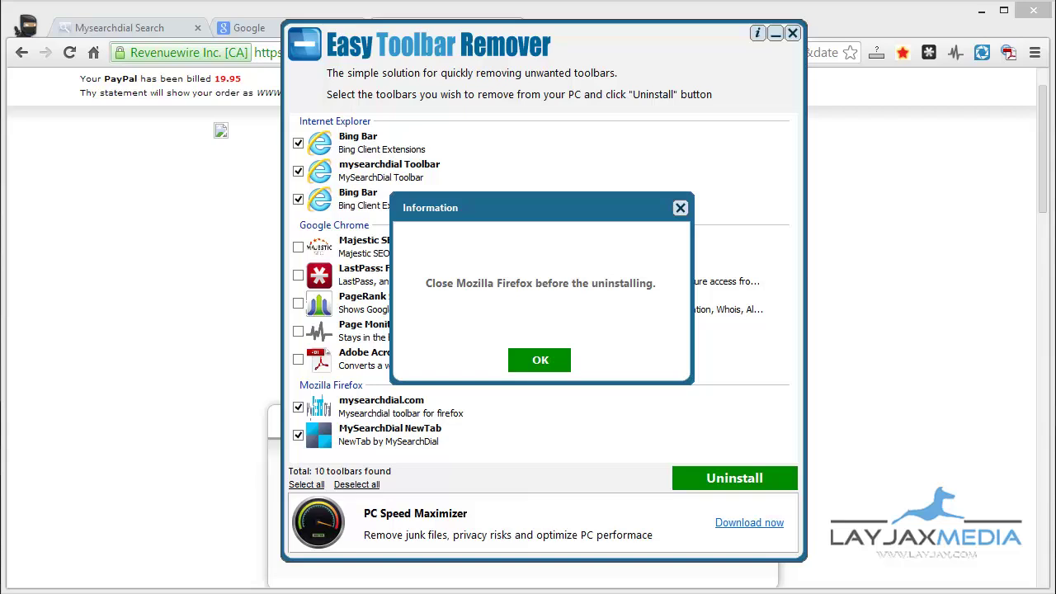
pyautogui.press('Return')
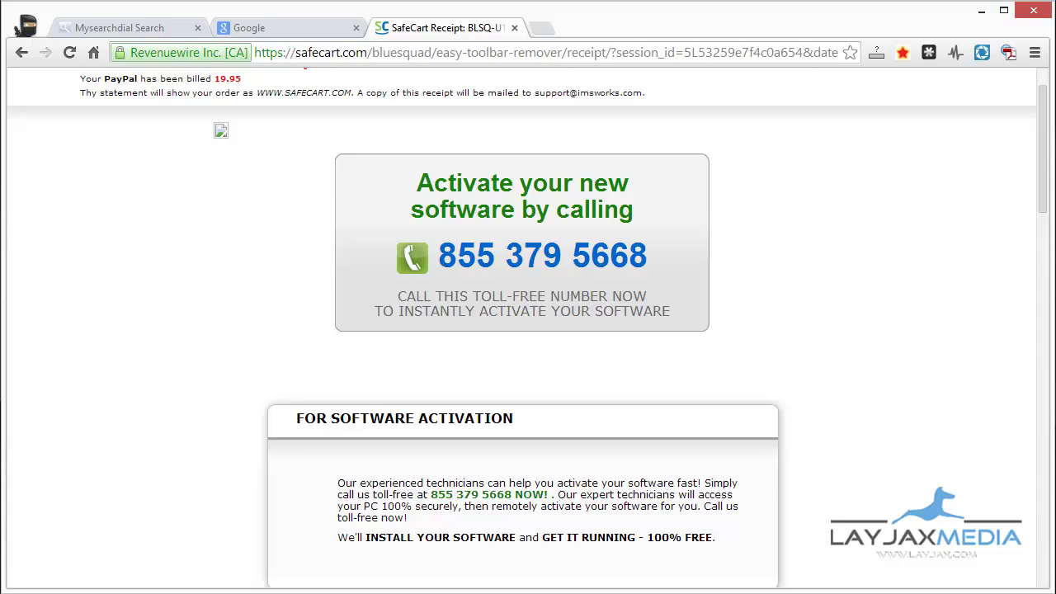
pyautogui.click(514, 27)
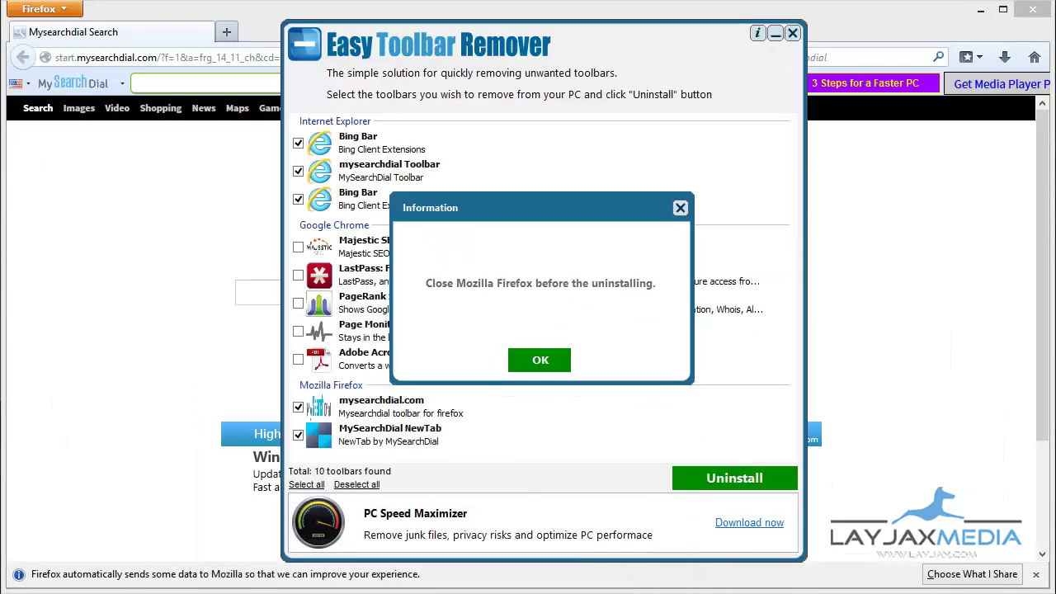
pyautogui.hotkey('alt', 'Tab')
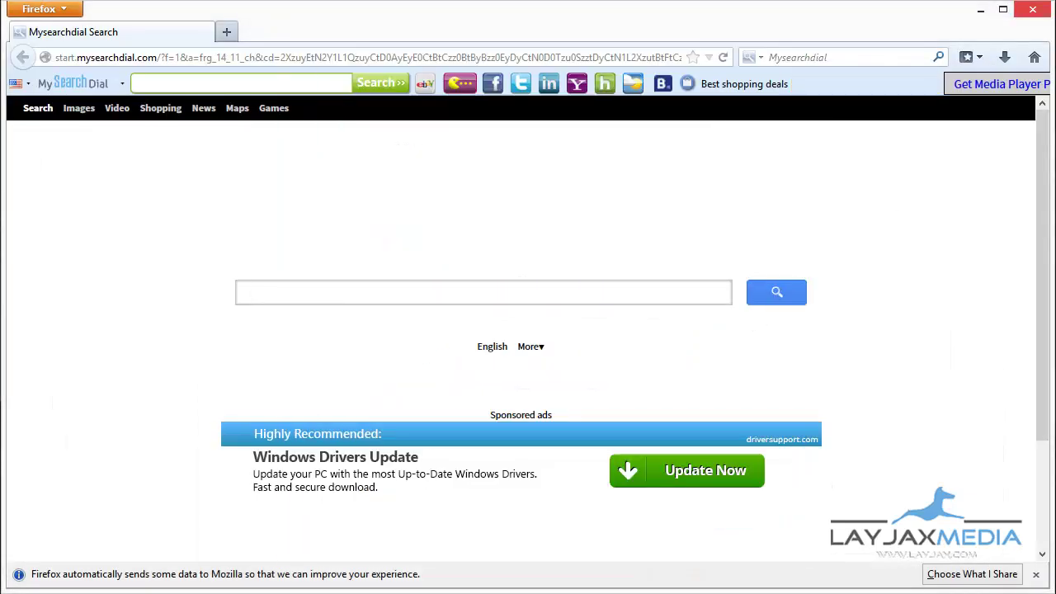
pyautogui.click(1033, 9)
pyautogui.press('Return')
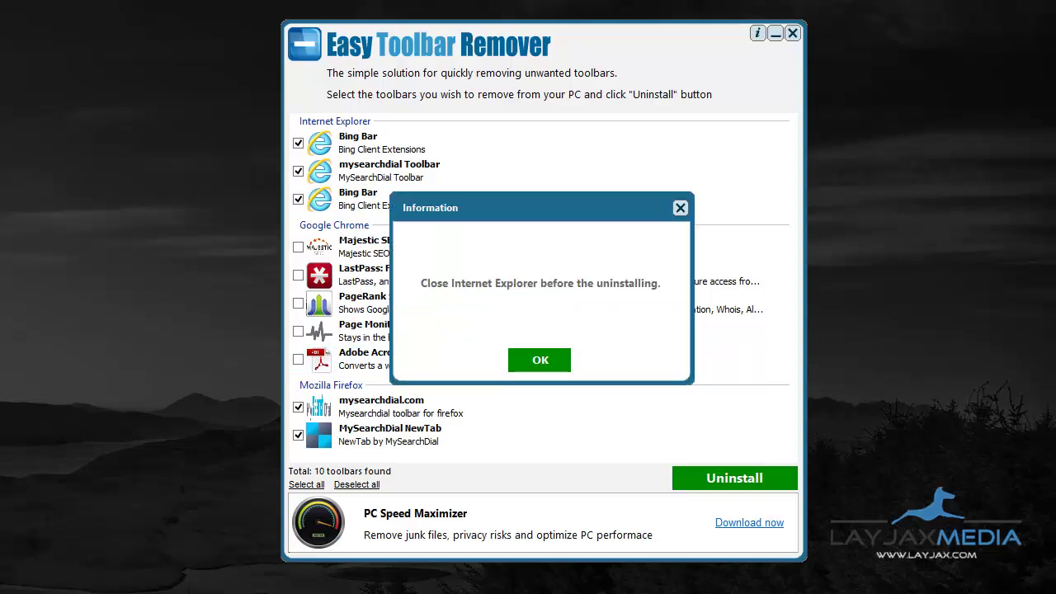
# - Close Internet Explorer and let the toolbar uninstall run to its end
pyautogui.hotkey('alt', 'Tab')
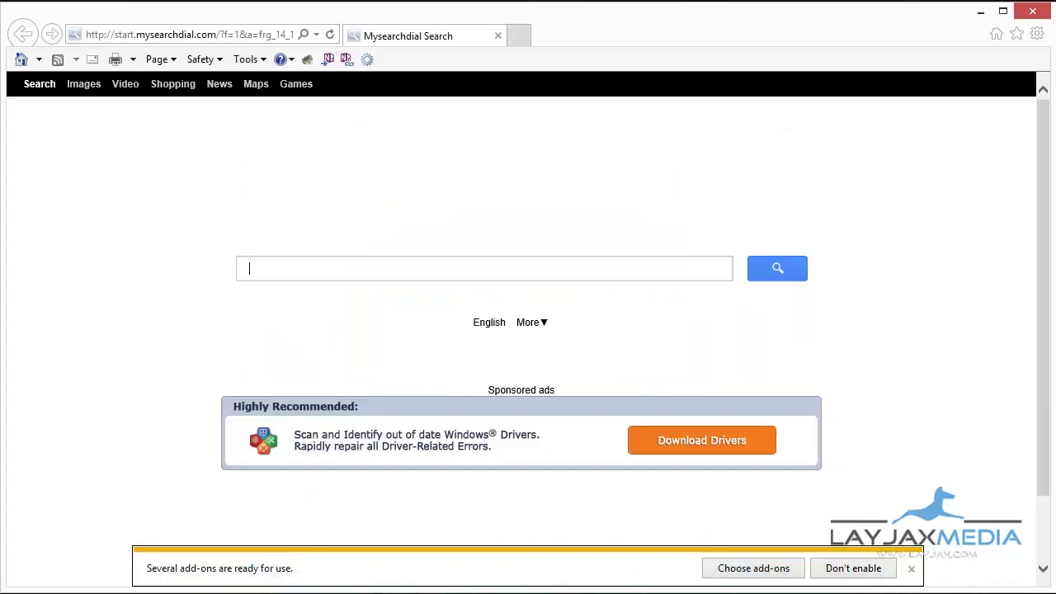
pyautogui.click(1033, 9)
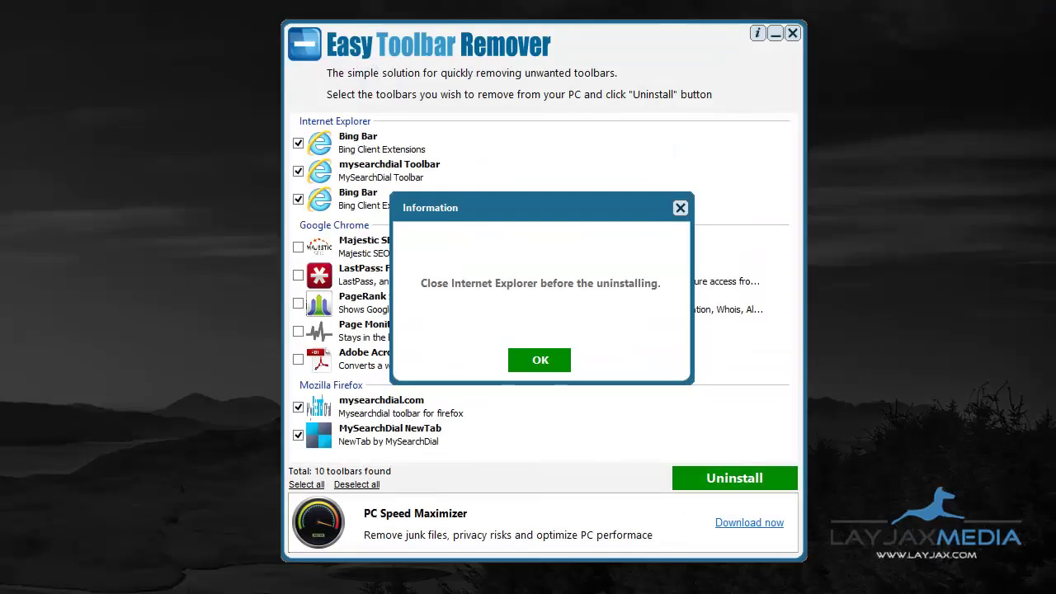
pyautogui.press('Return')
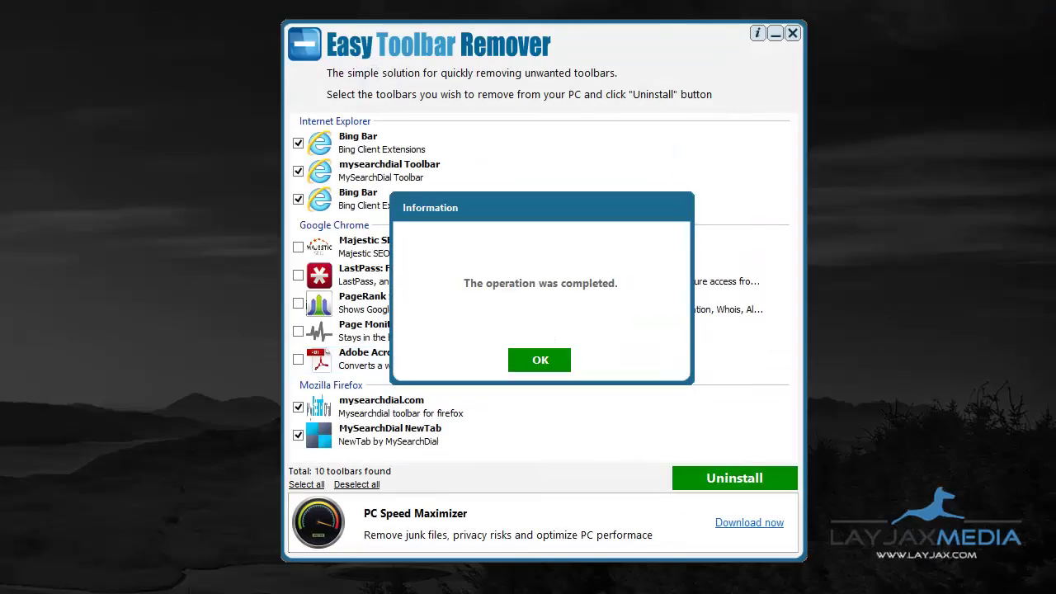
pyautogui.press('Return')
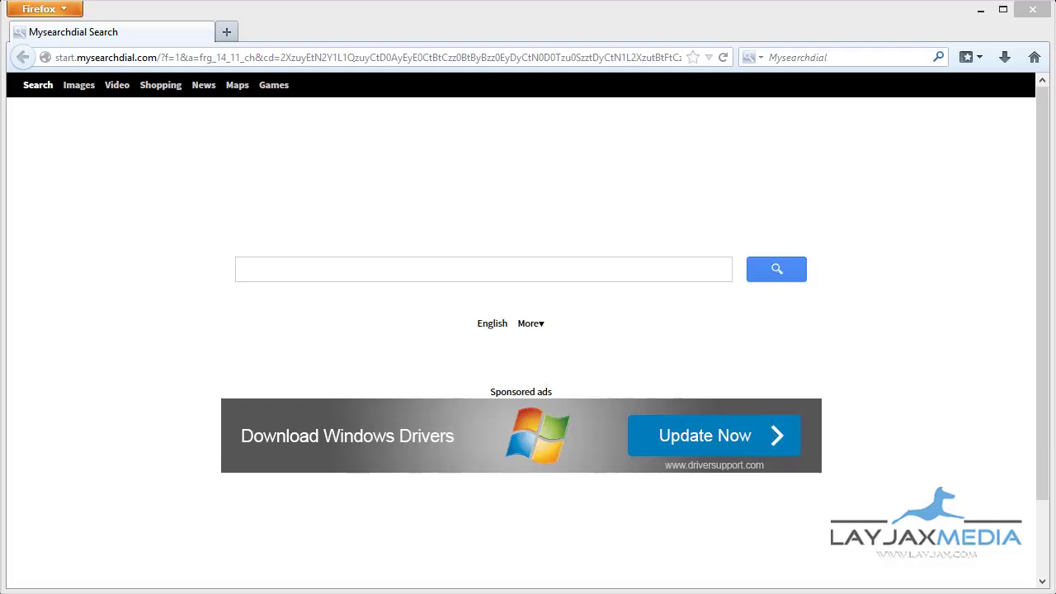
pyautogui.click(44, 9)
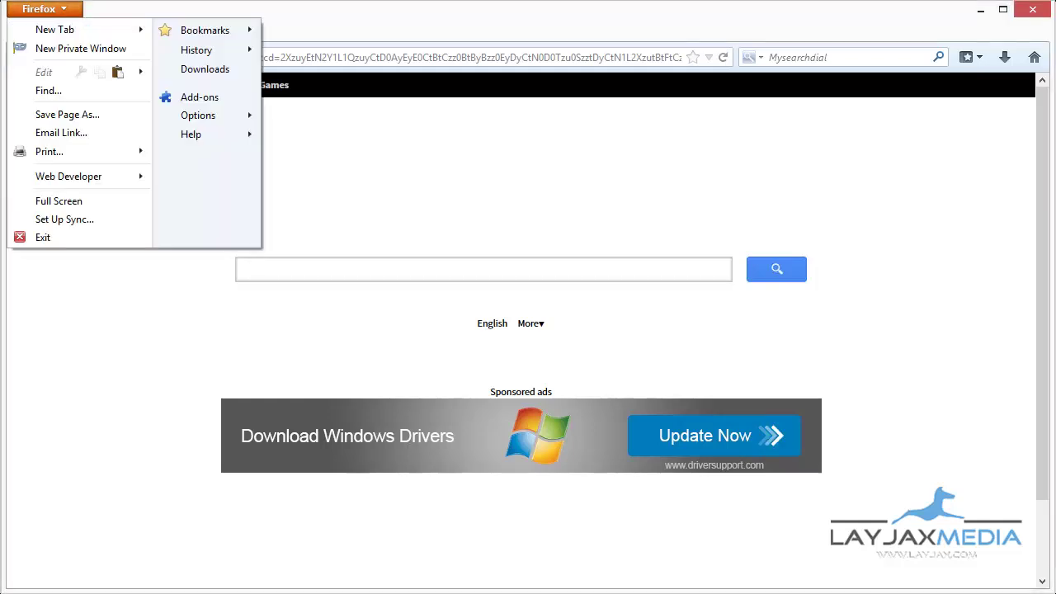
pyautogui.click(198, 114)
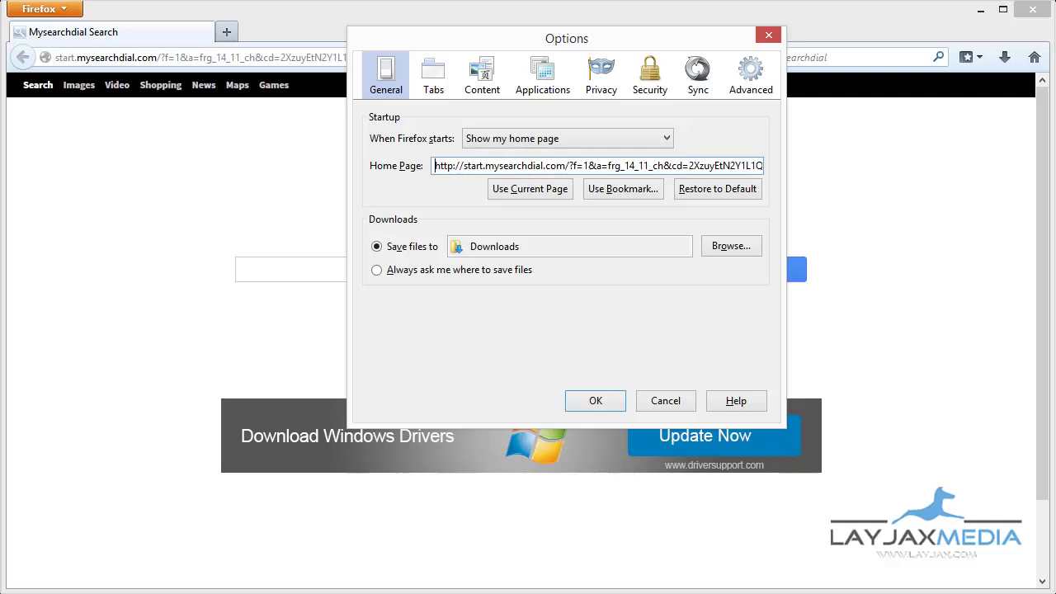
pyautogui.press('Tab')
pyautogui.write('ht')
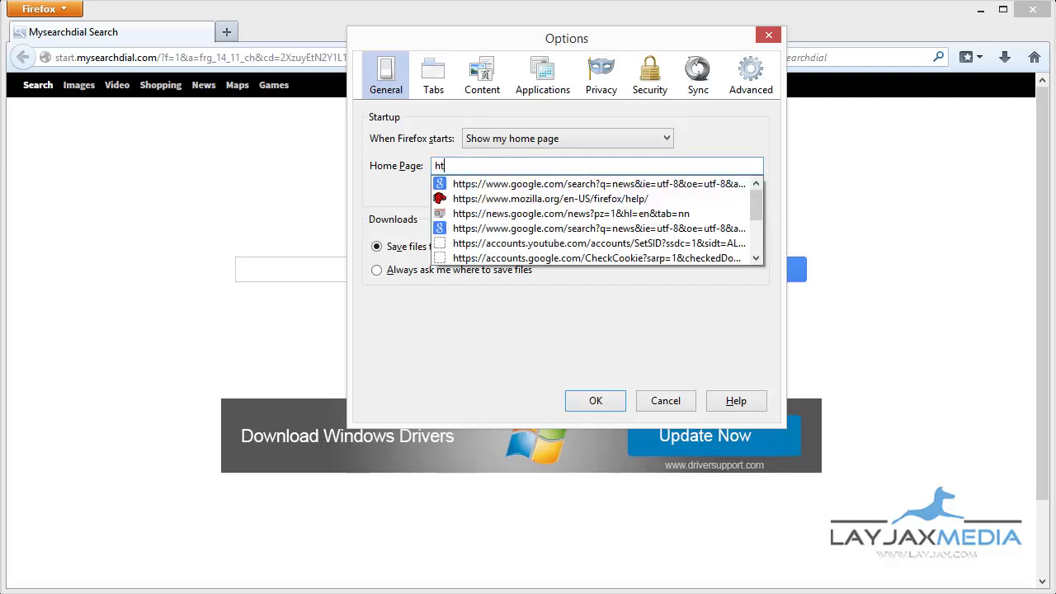
pyautogui.write('tp://www.google.co')
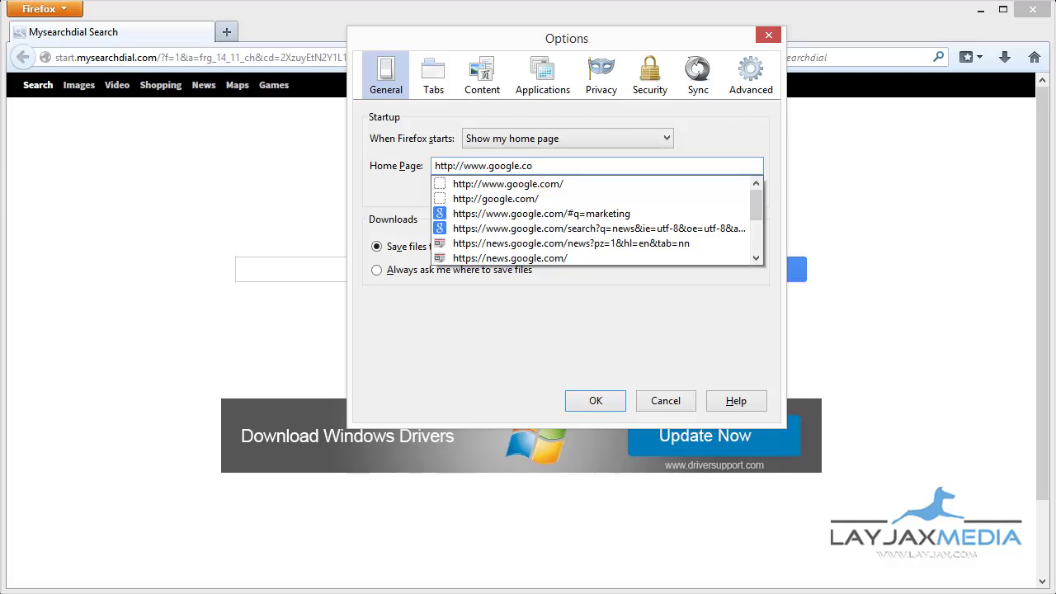
pyautogui.write('m')
pyautogui.press('Escape')
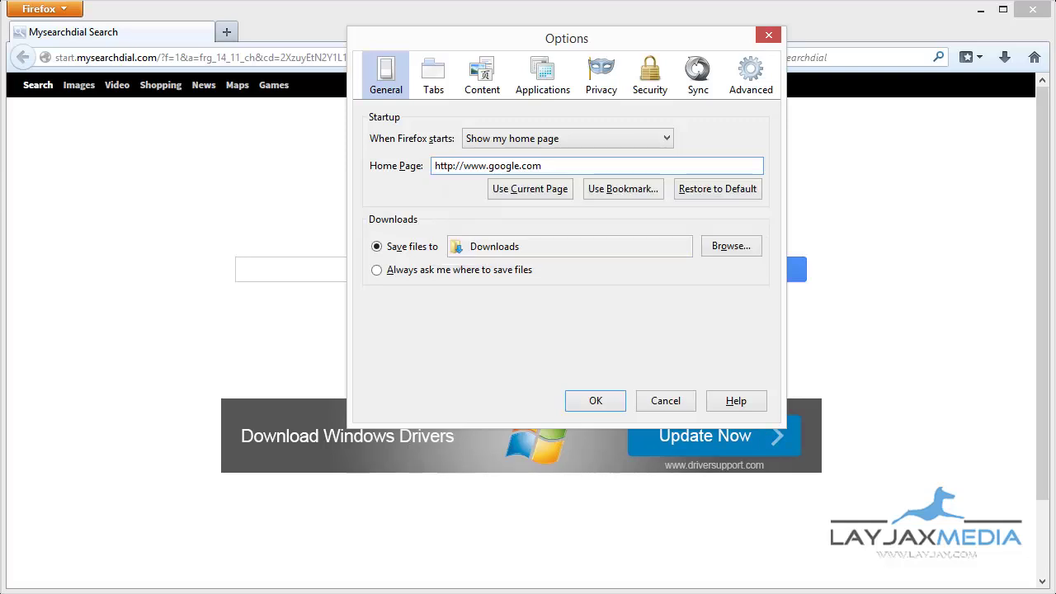
pyautogui.press('Return')
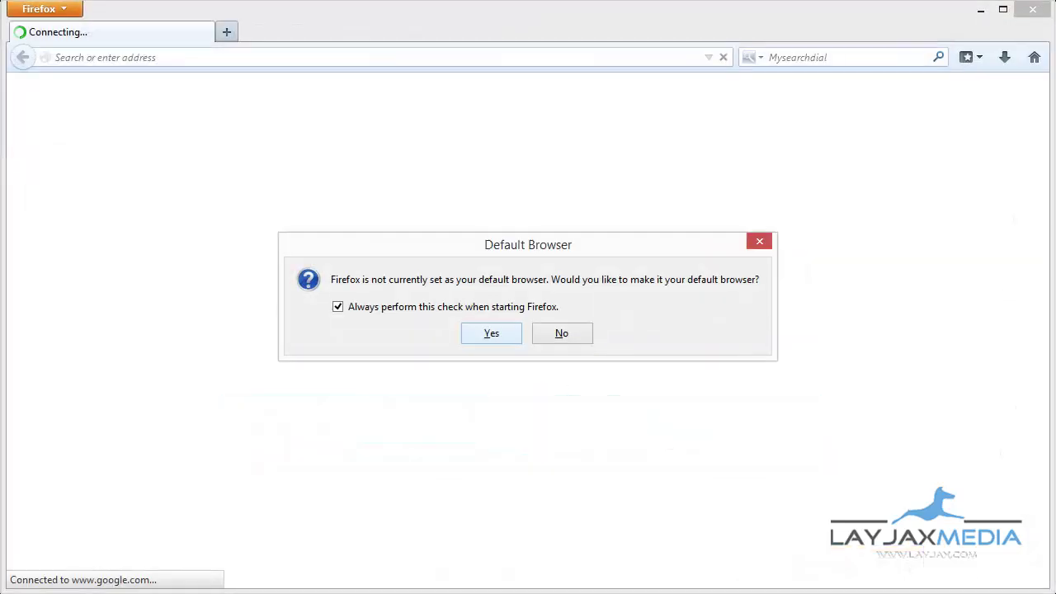
# - Dismiss the default browser prompt and switch the search bar's engine from Mysearchdial to Google
pyautogui.press('Escape')
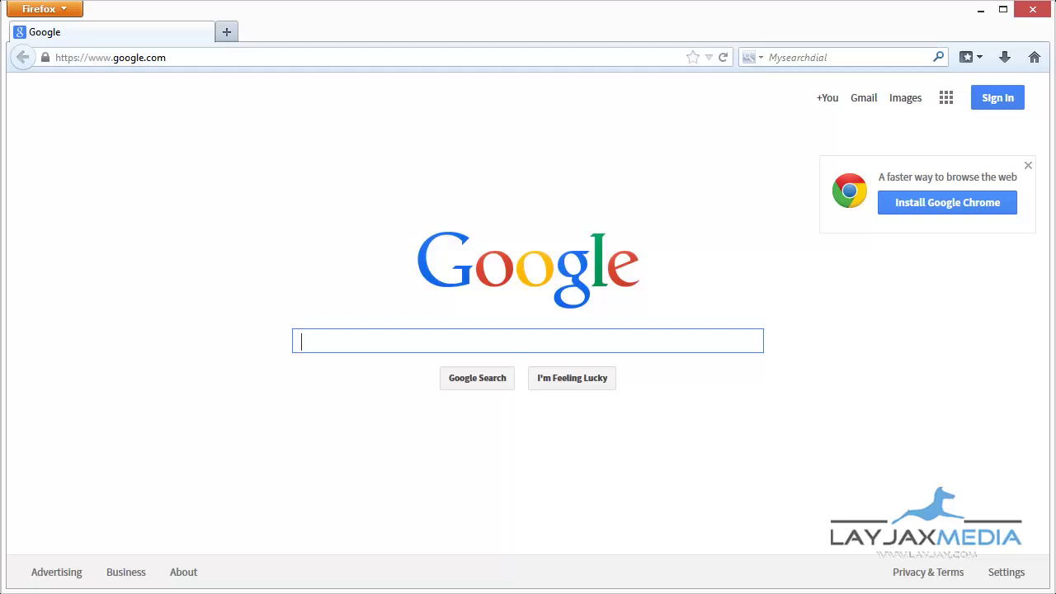
pyautogui.click(751, 57)
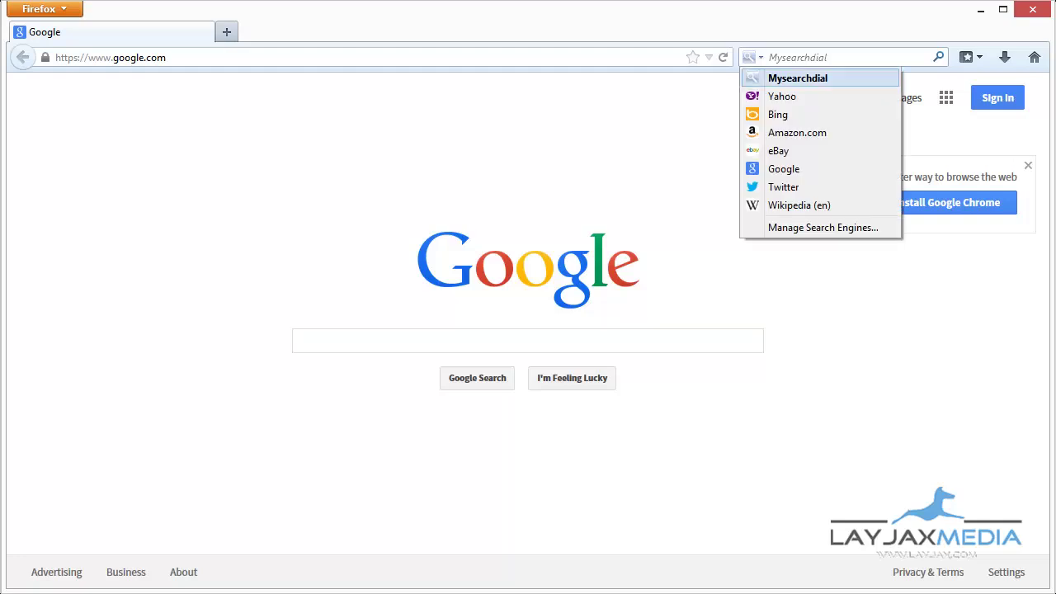
pyautogui.click(784, 168)
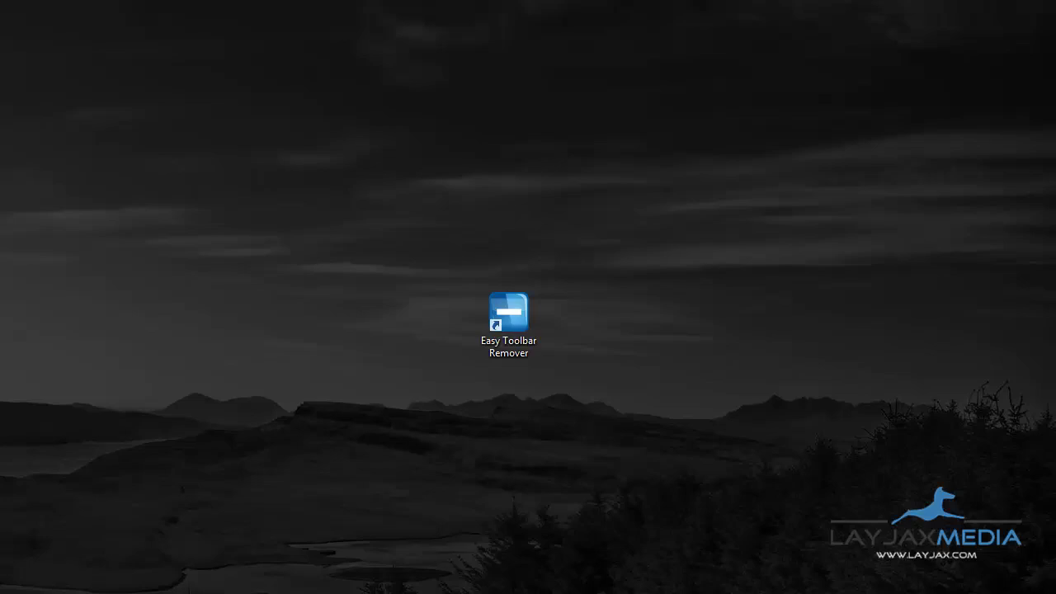
# - Launch Easy Toolbar Remover and PC Speed Maximizer from their desktop shortcuts
pyautogui.click(508, 322)
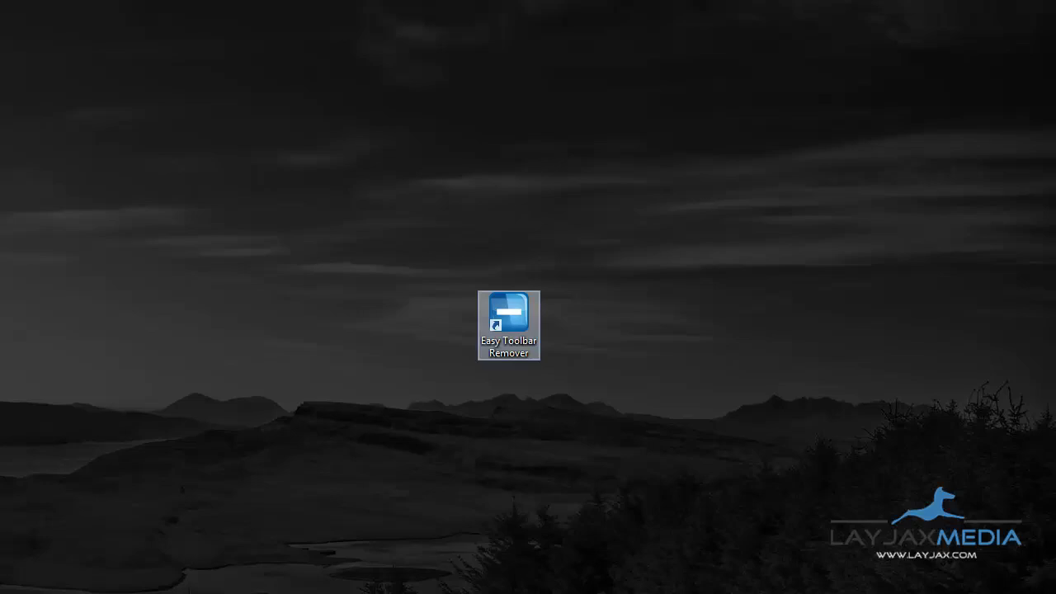
pyautogui.press('Return')
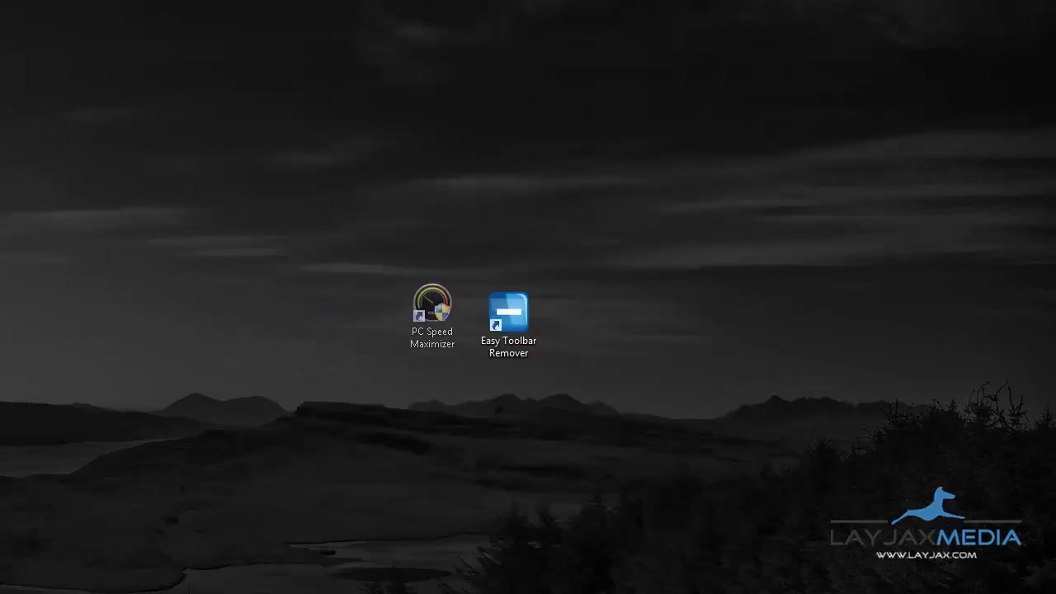
pyautogui.doubleClick(446, 318)
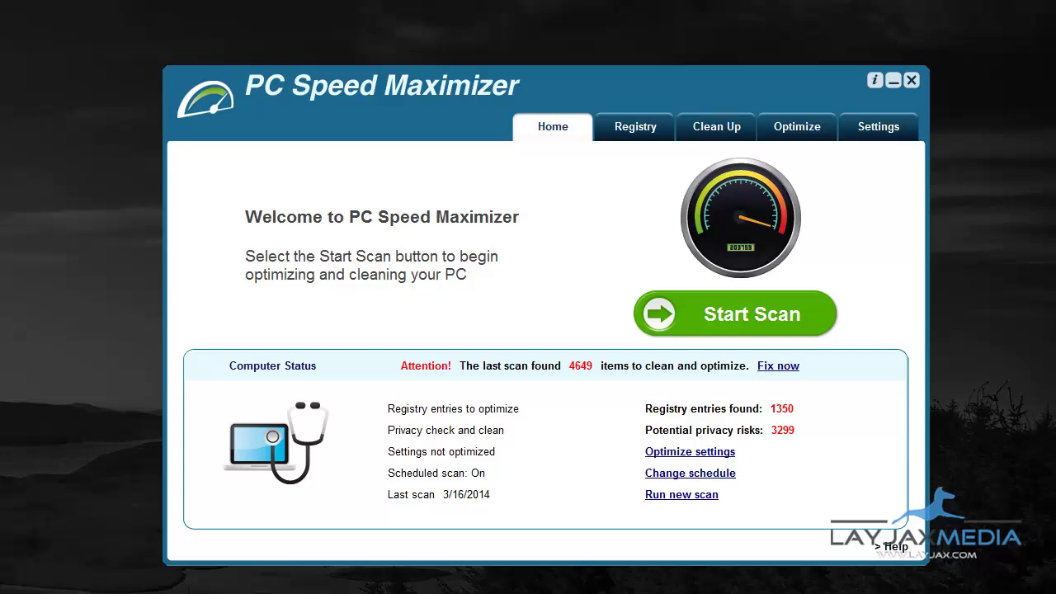
# - Move the PC Speed Maximizer window out of the way, check the toolbar list in Easy Toolbar Remover, and close that program
pyautogui.moveTo(371, 91); pyautogui.dragTo(329, 553)
pyautogui.doubleClick(509, 310)
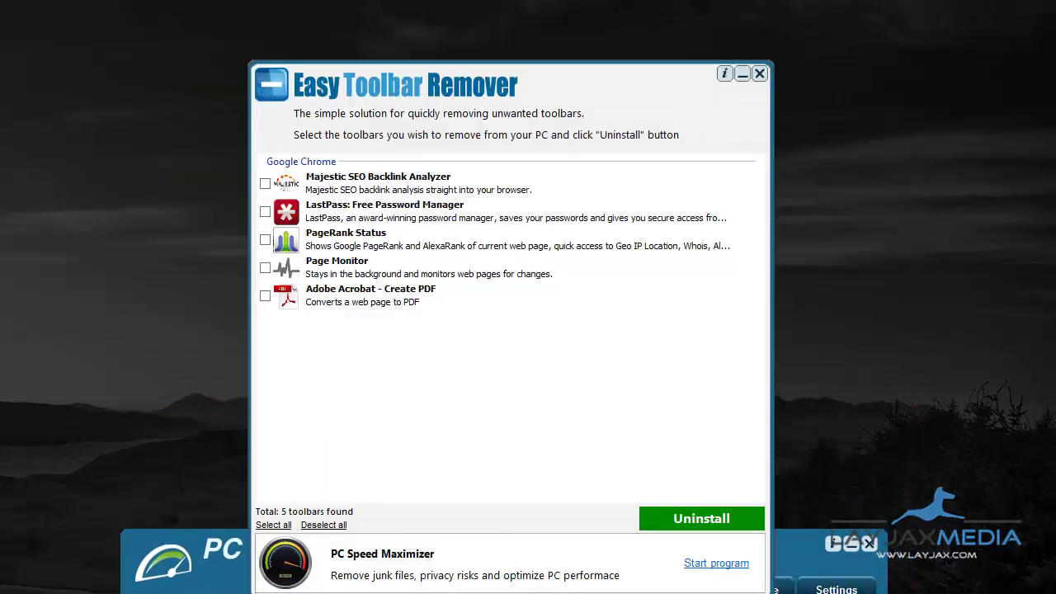
pyautogui.hotkey('alt', 'F4')
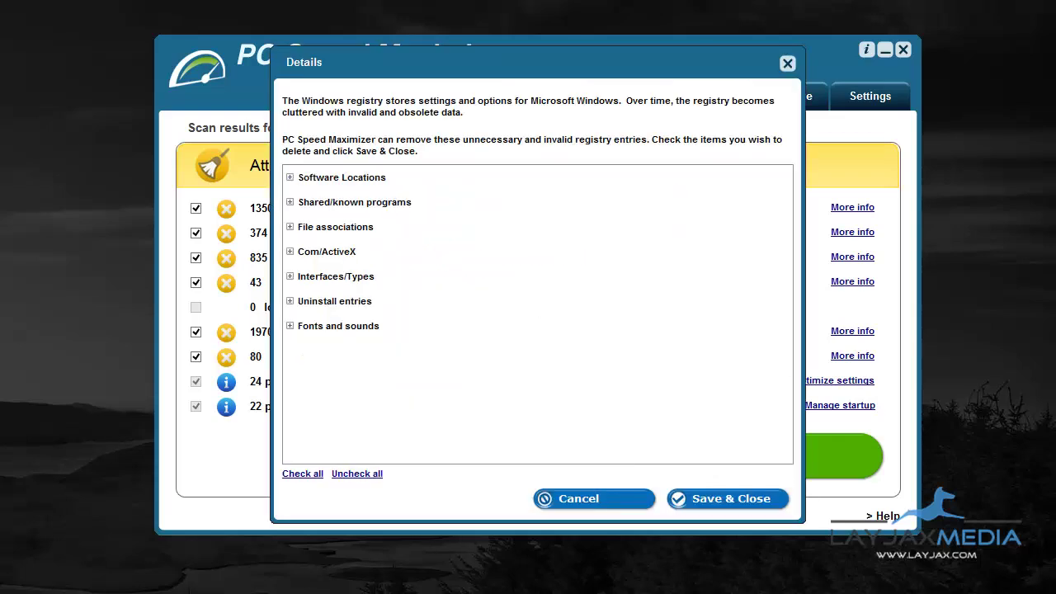
# - Examine the Software Locations and Shared/known programs entries in the registry scan details, and leave the details without saving
pyautogui.click(290, 177)
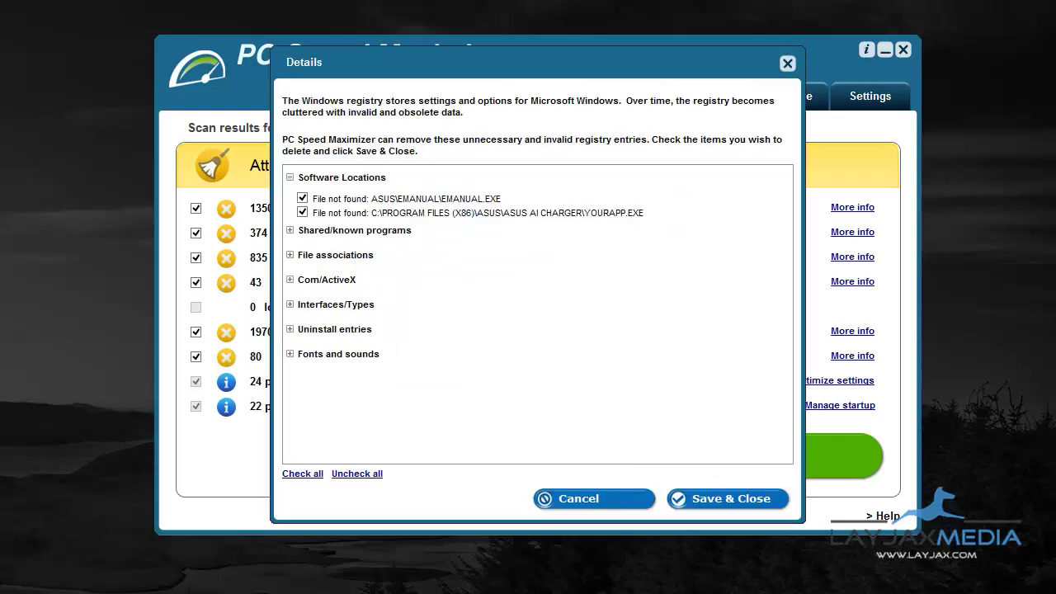
pyautogui.click(290, 178)
pyautogui.click(290, 203)
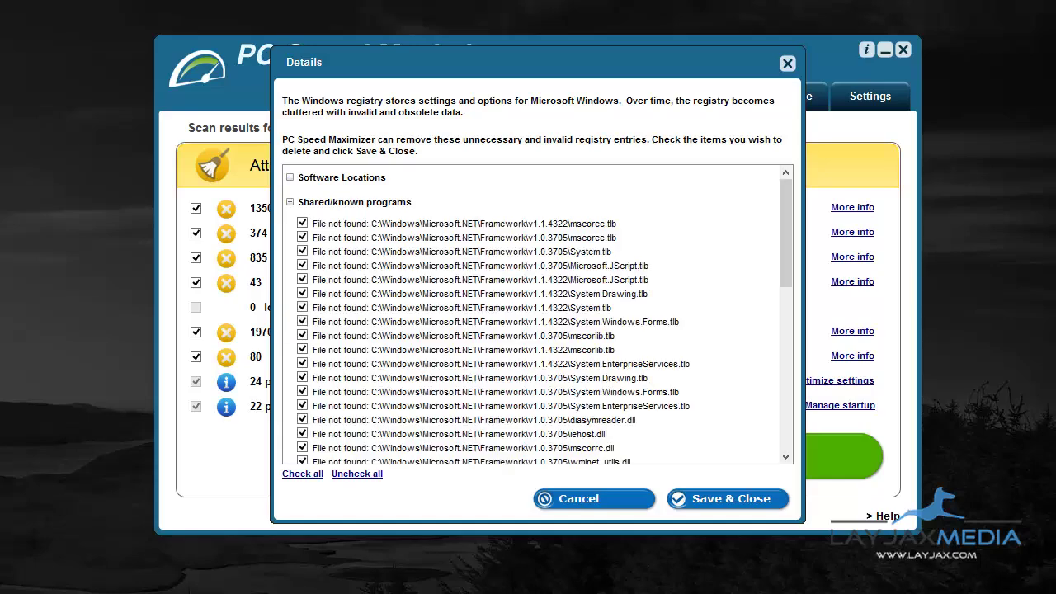
pyautogui.press('Escape')
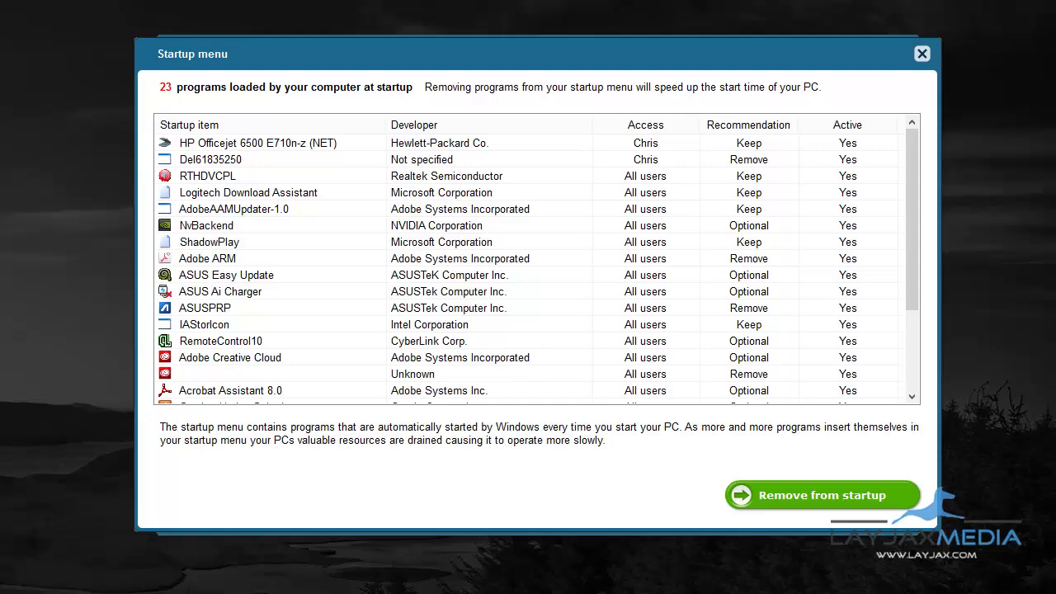
# - Review the startup items RTHDVCPL, Logitech Download Assistant, Adobe ARM, ASUSPRP and IAStorIcon and their removal recommendations
pyautogui.click(208, 176)
pyautogui.click(248, 192)
pyautogui.click(207, 258)
pyautogui.click(205, 308)
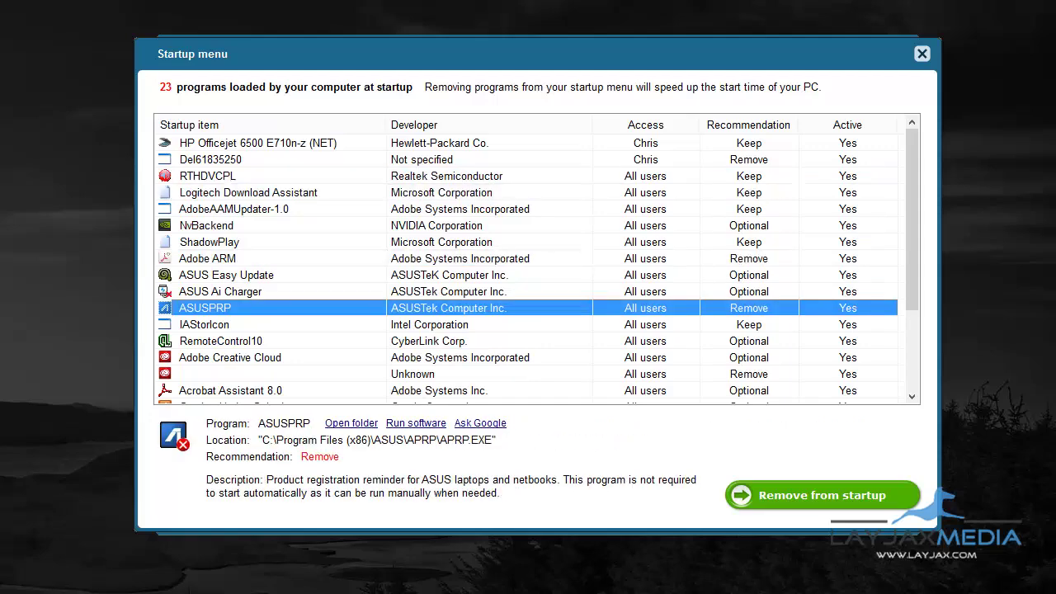
pyautogui.click(205, 325)
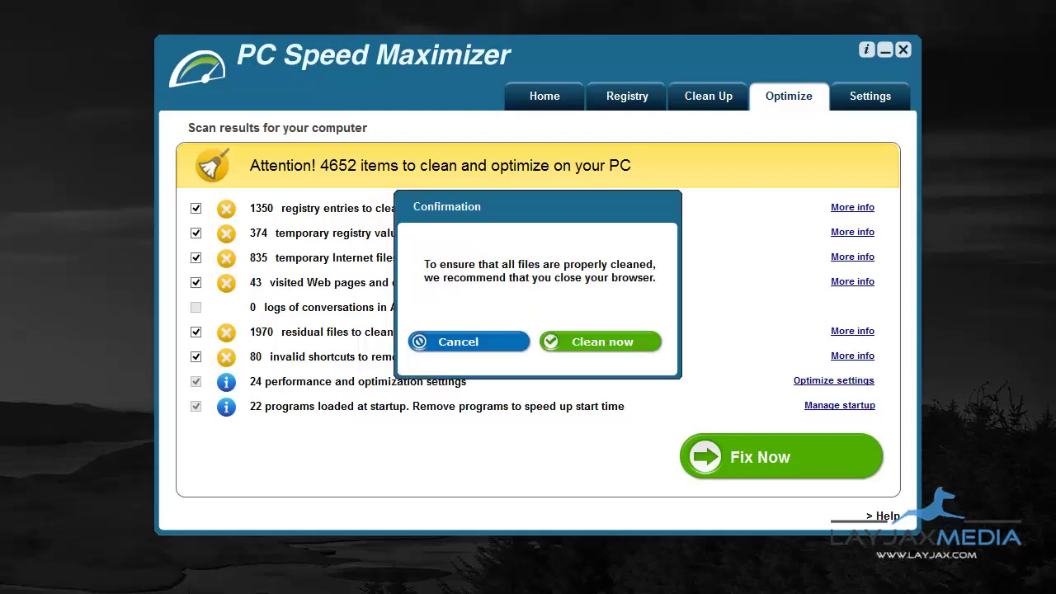
# - Confirm the cleanup so PC Speed Maximizer starts fixing the checked scan results
pyautogui.press('Return')
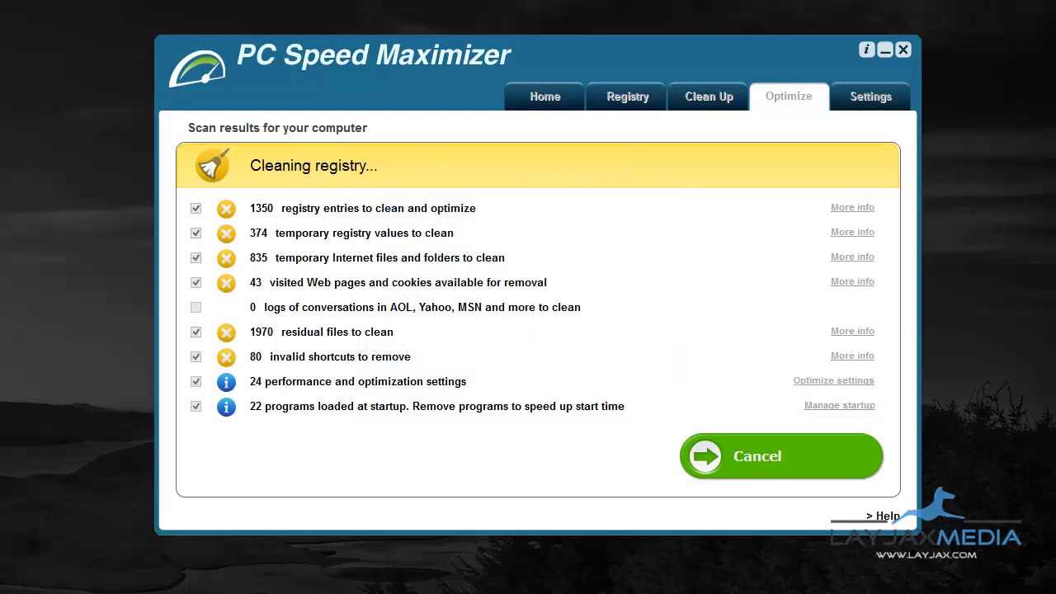